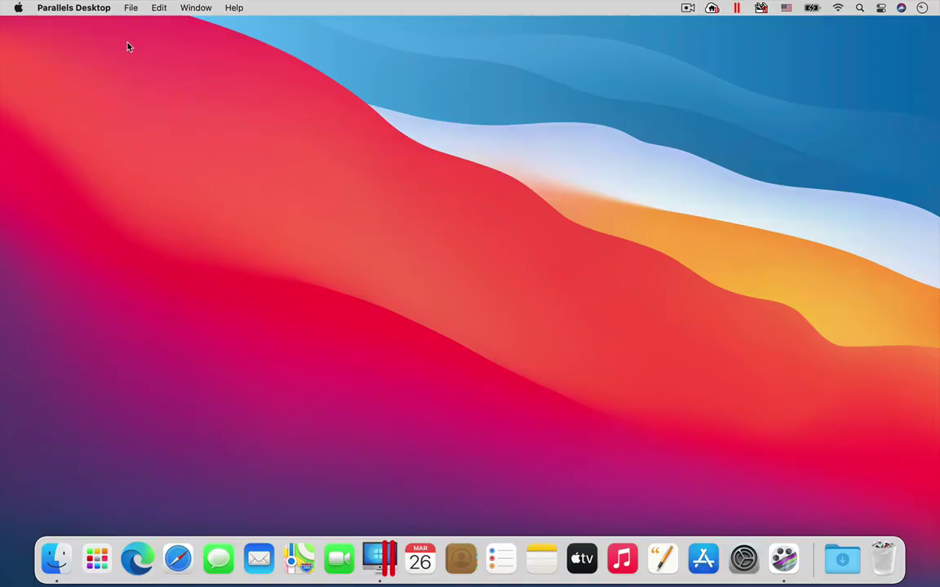
- Start a new virtual machine from the free Ubuntu 20.04 ARM64 download and begin downloading it
left_click(129, 9)
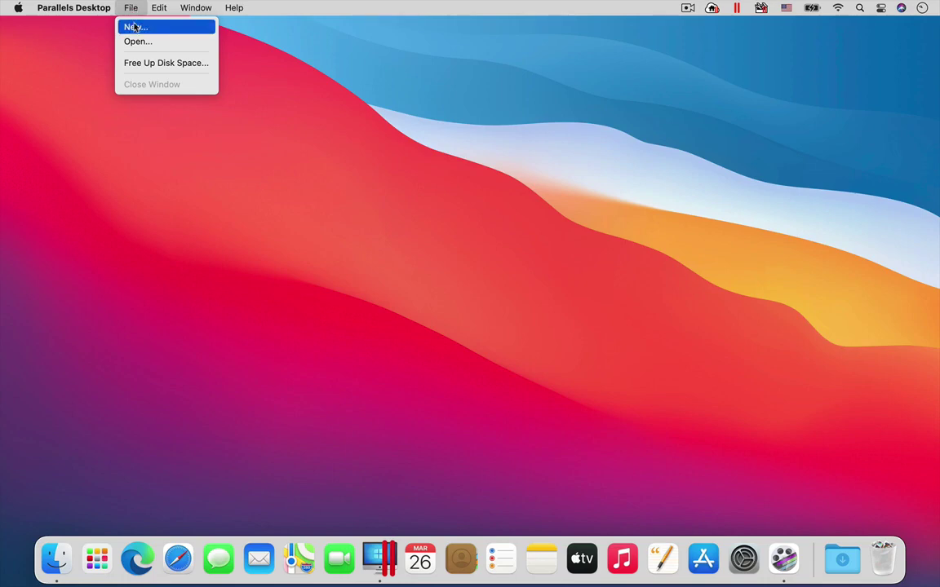
left_click(136, 29)
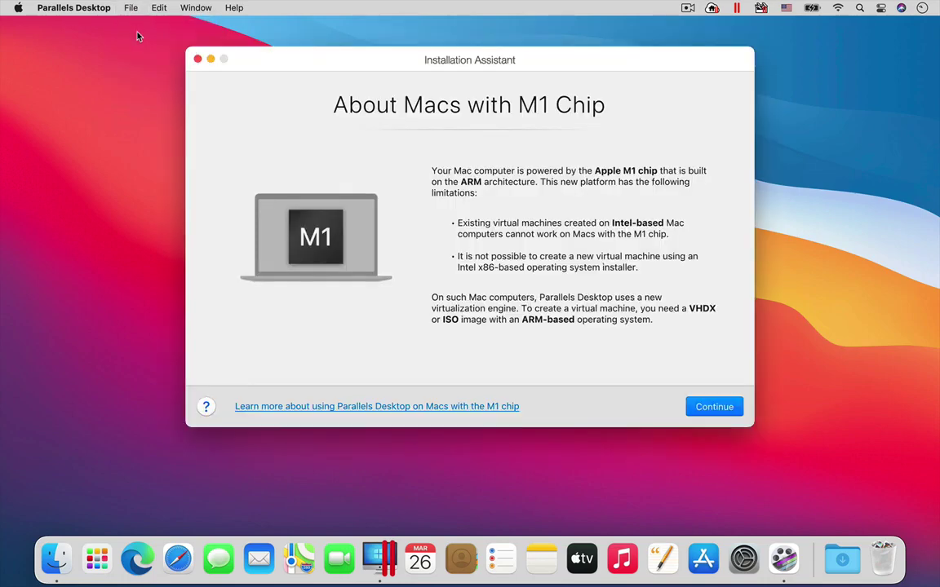
left_click(726, 408)
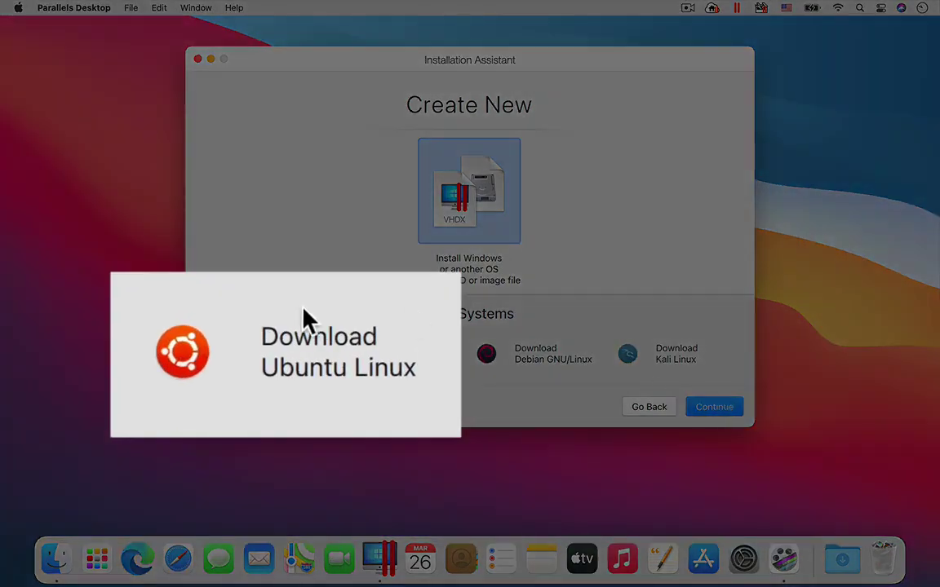
left_click(300, 352)
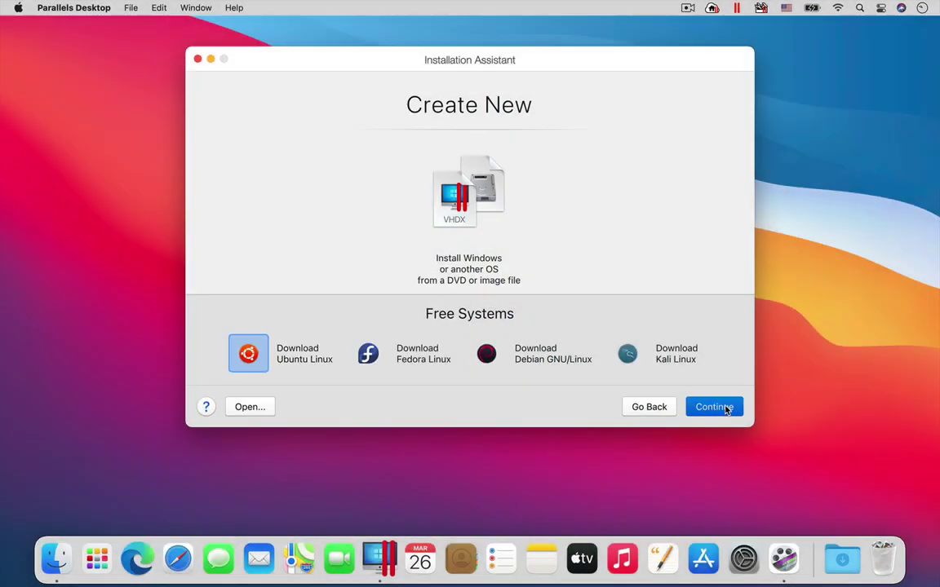
left_click(725, 408)
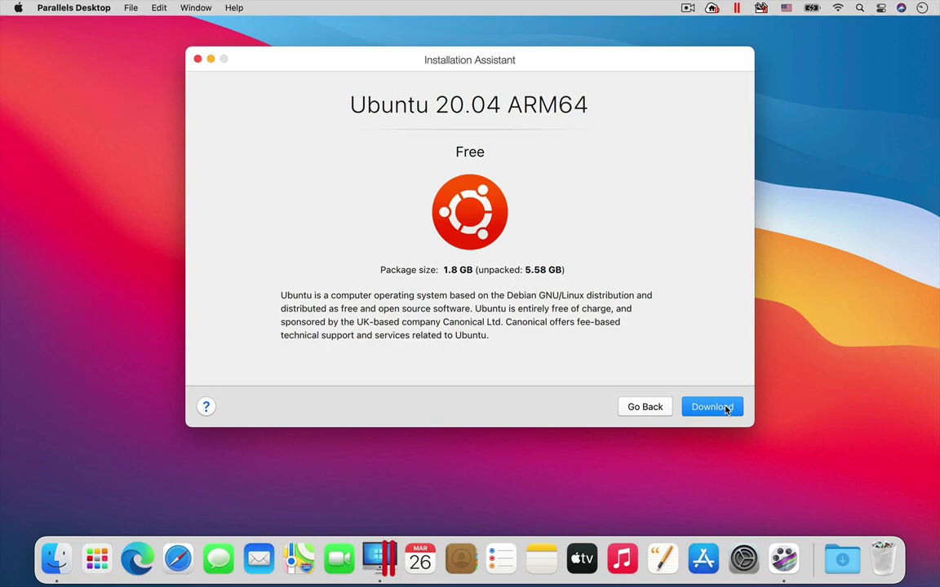
left_click(726, 408)
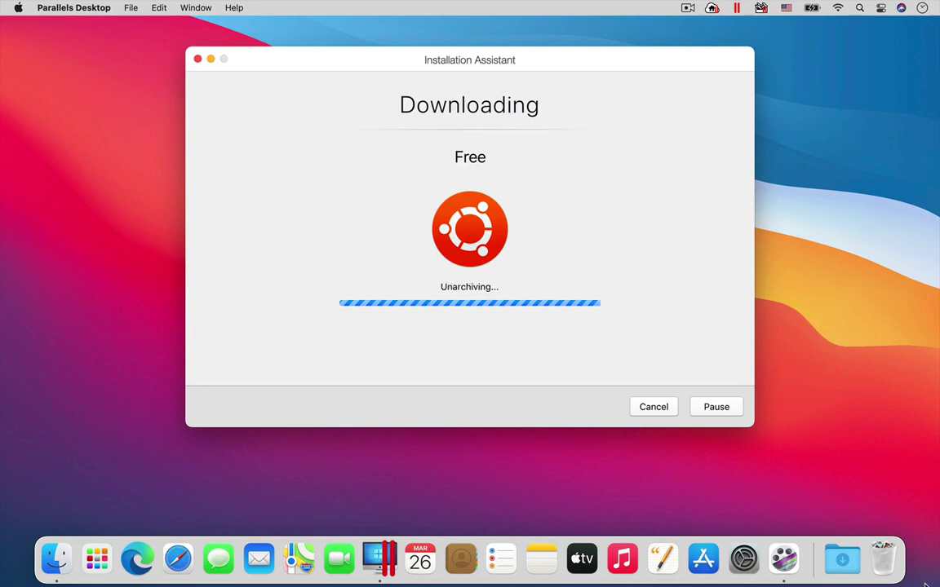
- Boot Ubuntu and sign in as the Parallels user, setting and confirming a new password
key("Return")
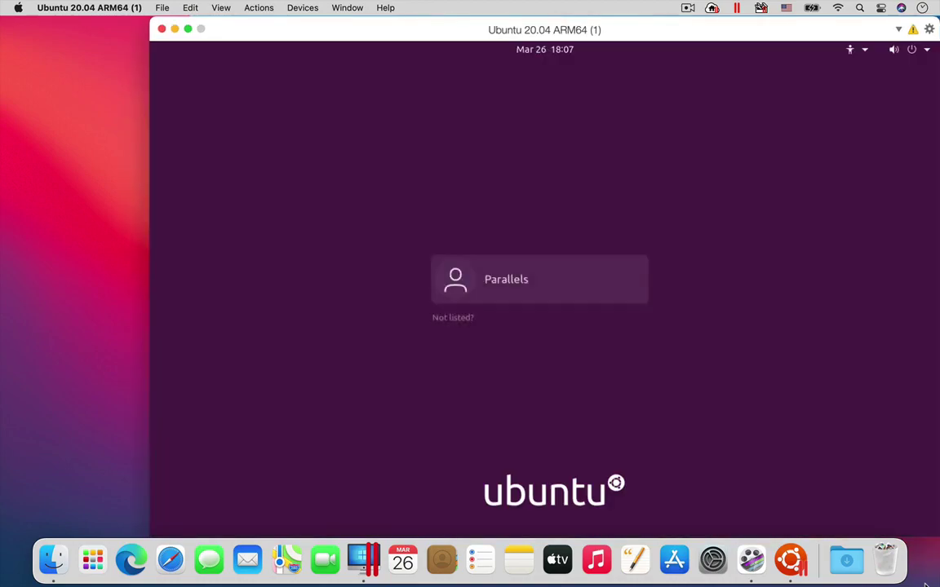
left_click(505, 285)
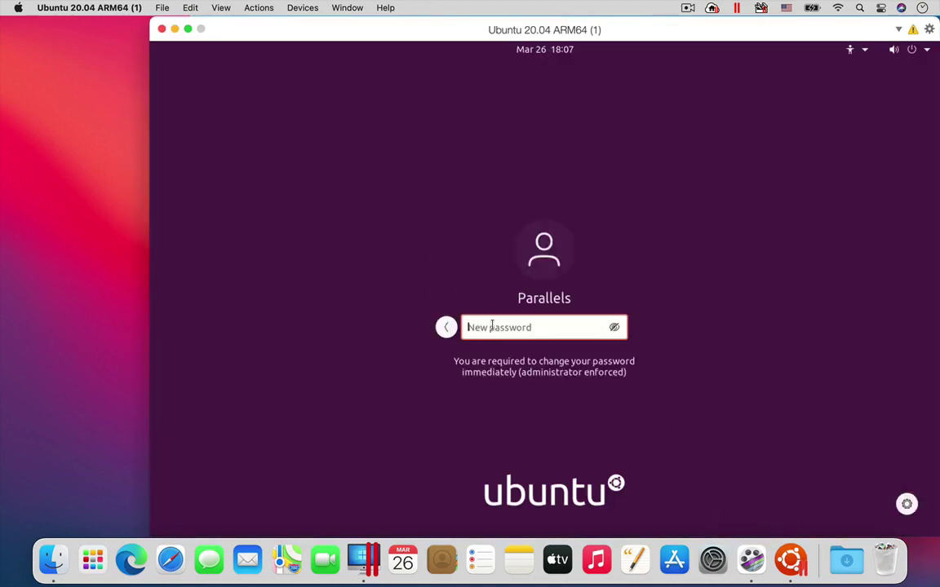
type("p*********")
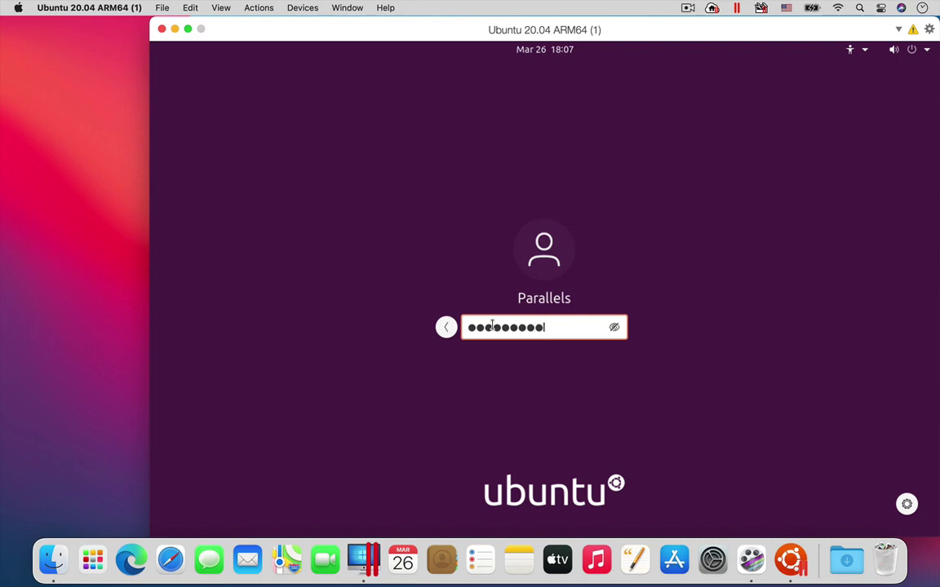
key("Return")
type("**********")
key("Return")
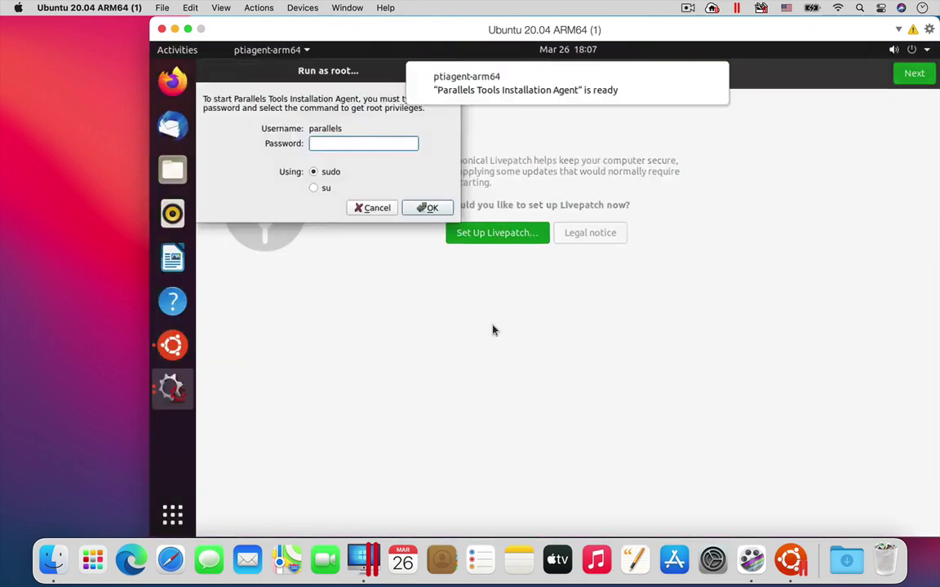
- Install Parallels Tools by running it as root with the root password, then restart Linux
left_click(327, 143)
type("*******")
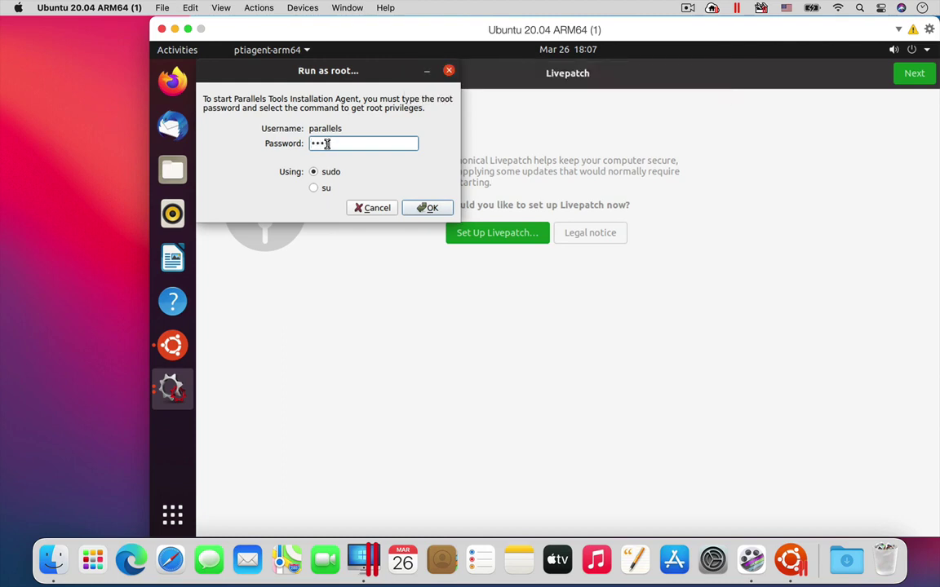
key("Return")
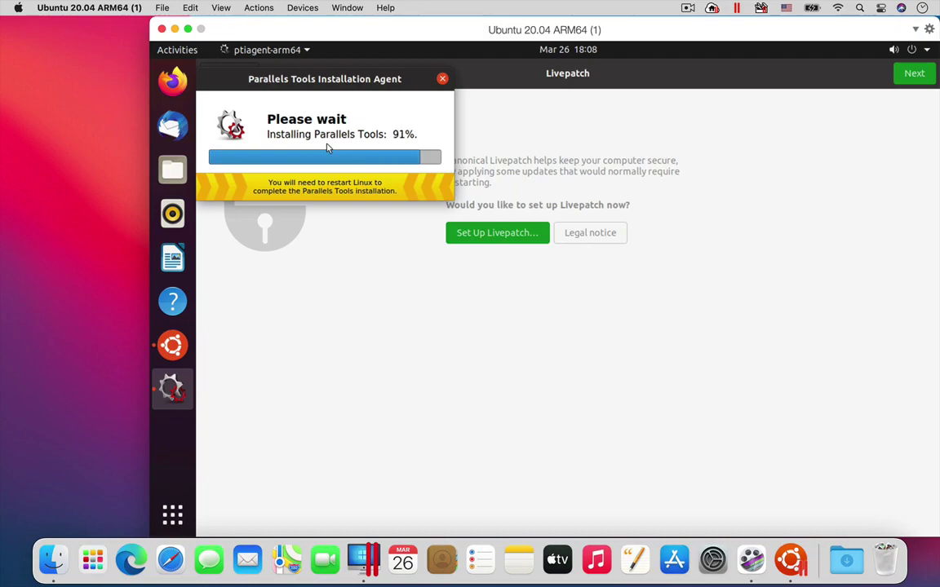
left_click(350, 190)
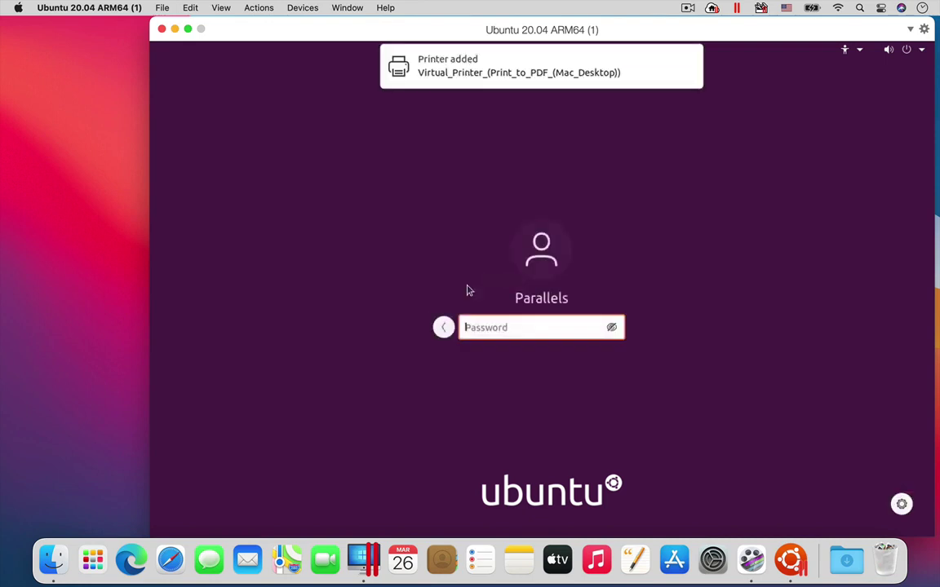
- Sign back in to Ubuntu and skip through the Livepatch, help-improve and Privacy pages to finish the wizard
type("*********")
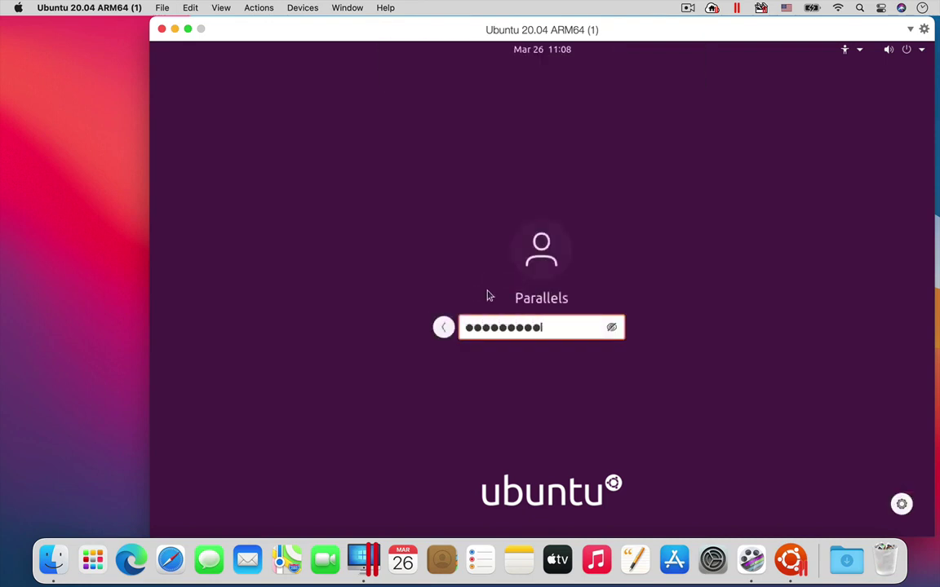
key("Return")
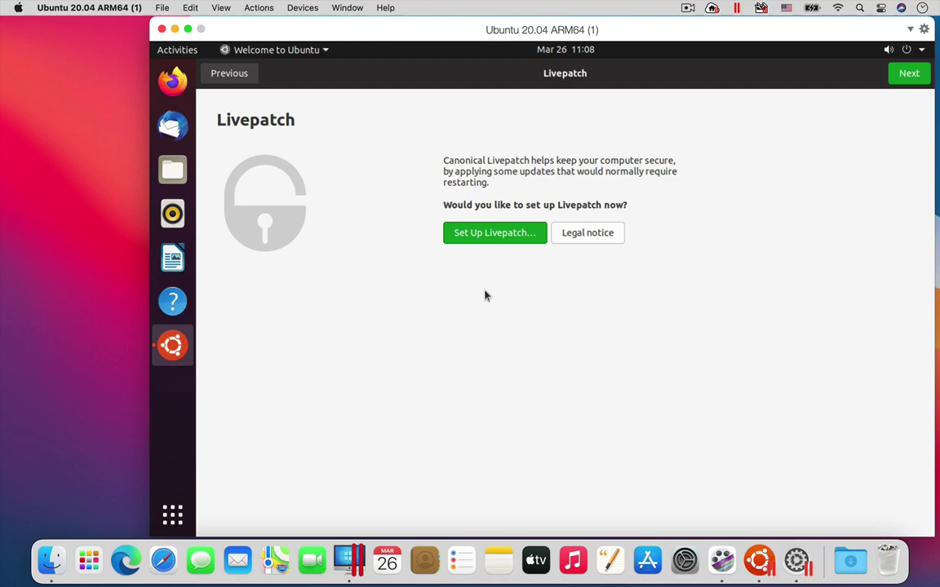
left_click(907, 73)
left_click(906, 72)
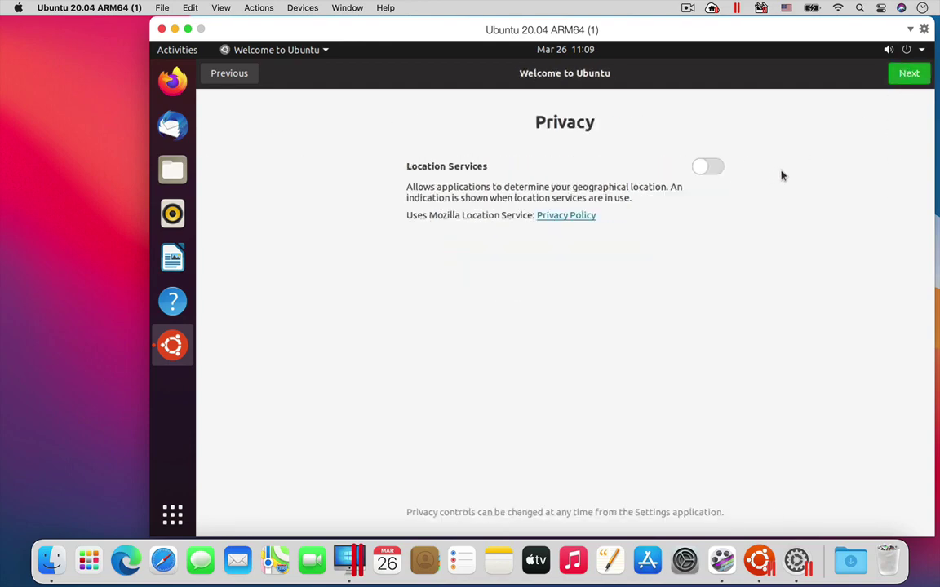
left_click(906, 74)
left_click(907, 77)
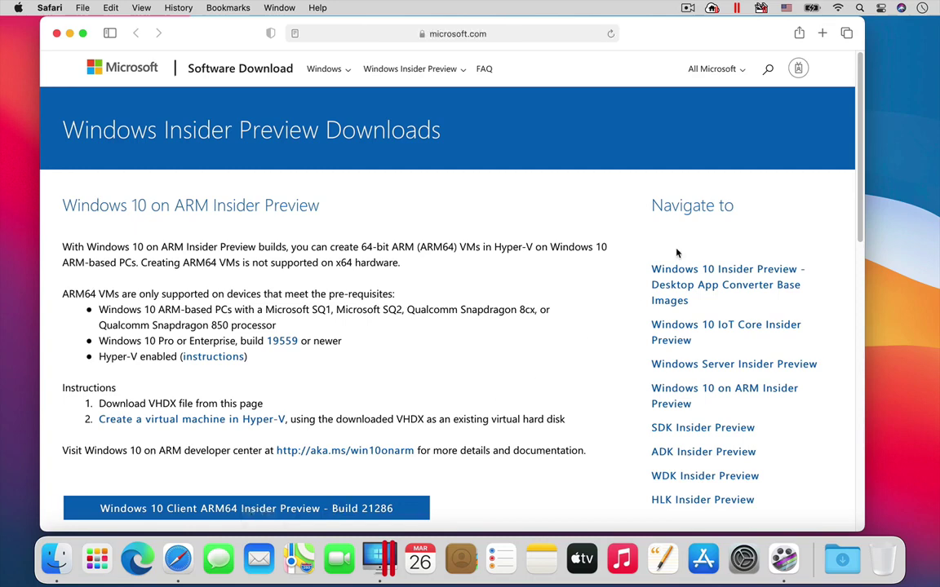
- Scroll the Insider Preview Downloads page to the Windows 10 Client ARM64 Build 21286 download
left_click_drag(861, 189, 853, 279)
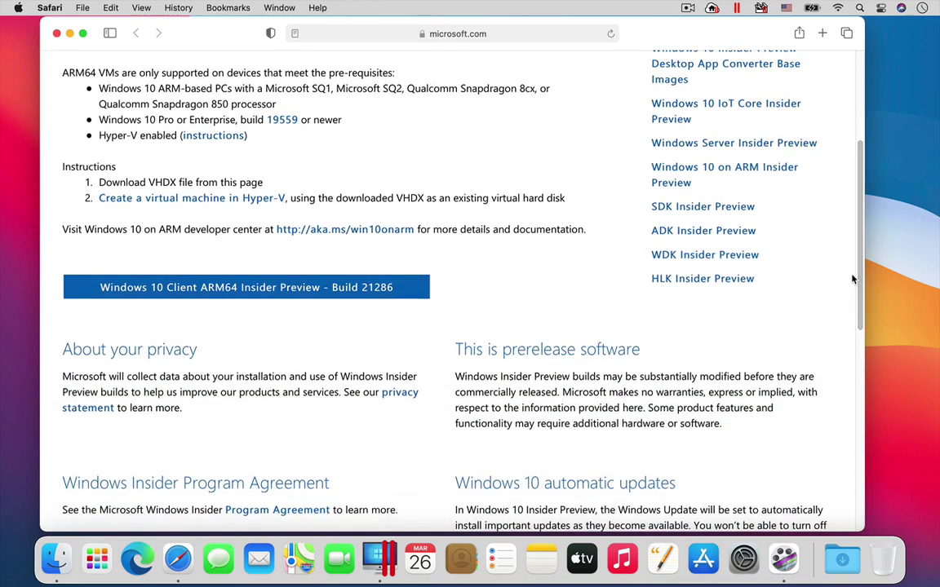
- Close Safari and start a new VM from the detected Windows 10 Insider Preview 21286 VHDX for Productivity use
left_click(56, 34)
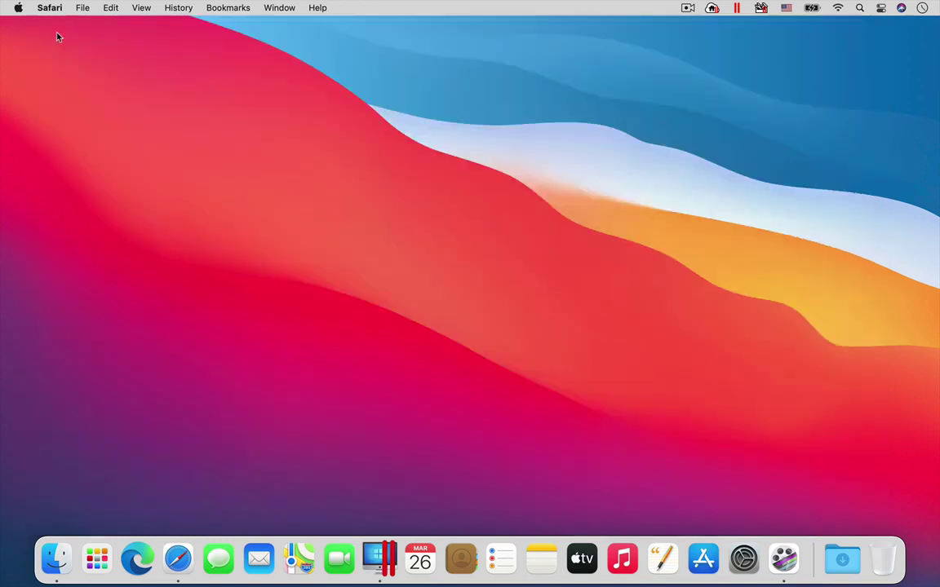
left_click(379, 559)
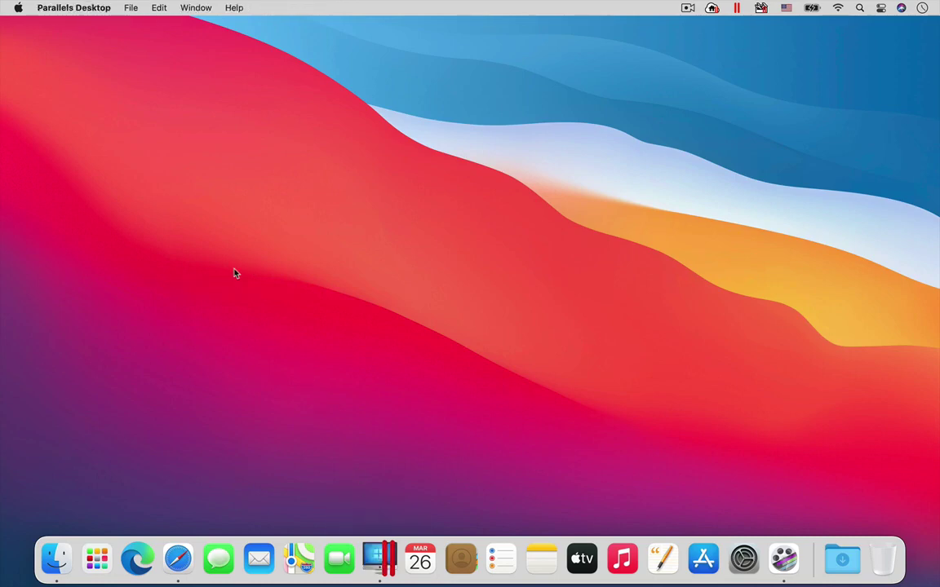
left_click(129, 7)
left_click(135, 27)
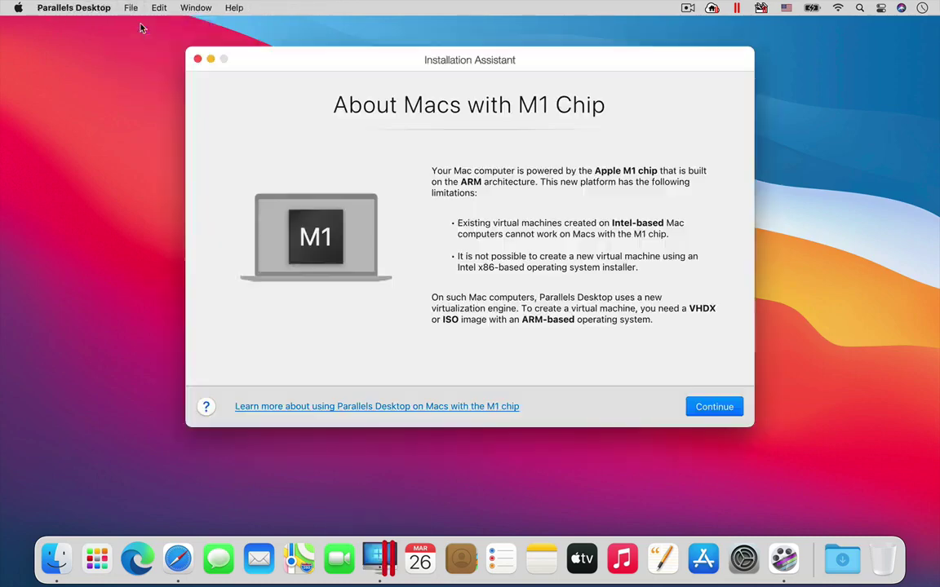
left_click(718, 409)
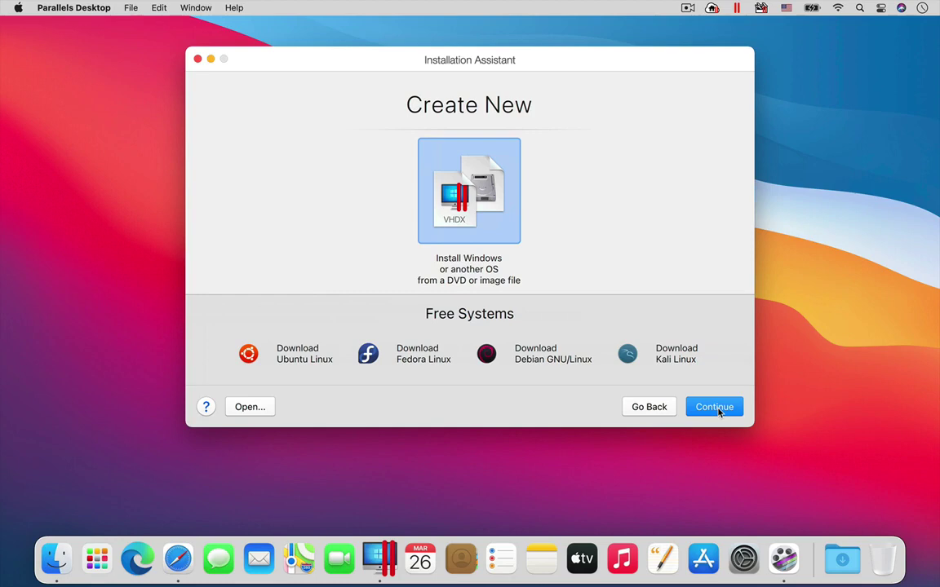
left_click(717, 407)
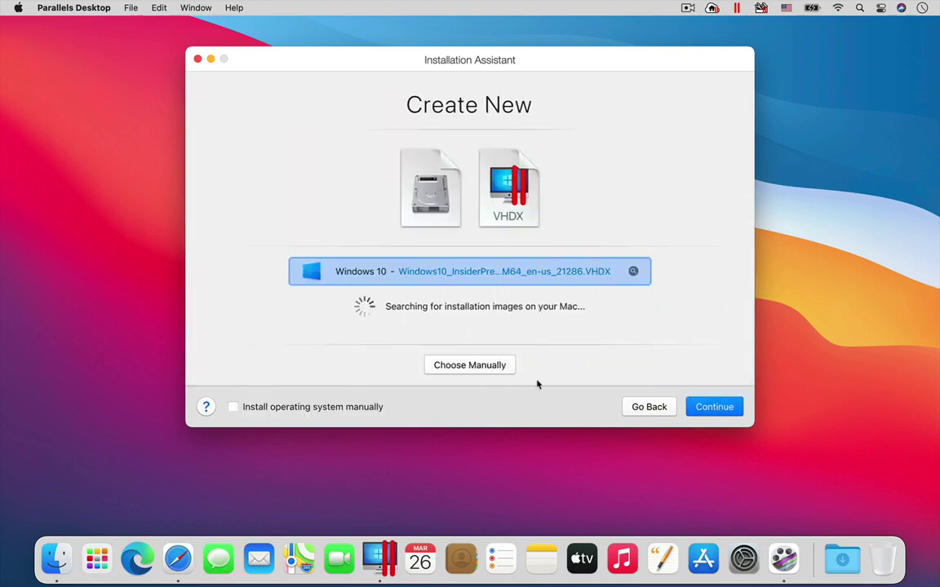
left_click(722, 410)
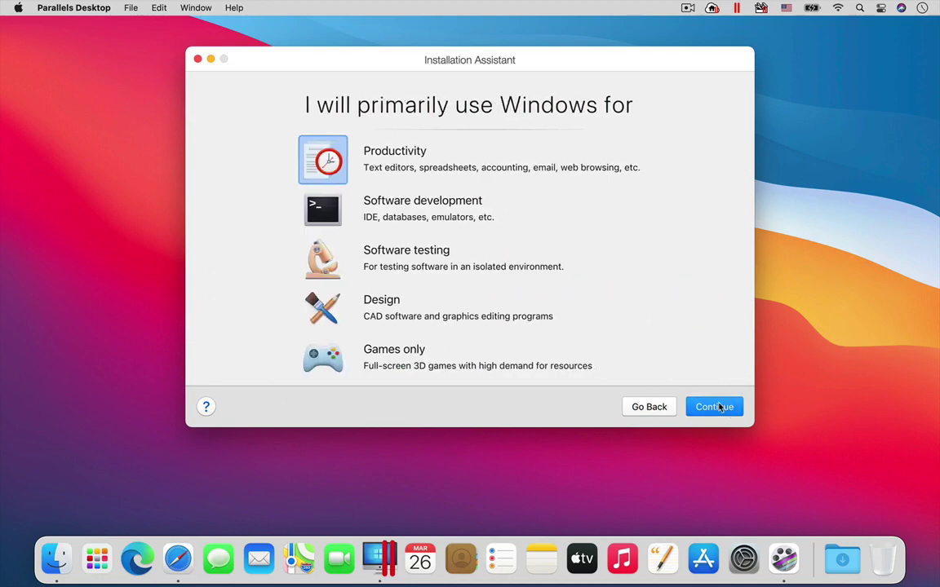
left_click(719, 407)
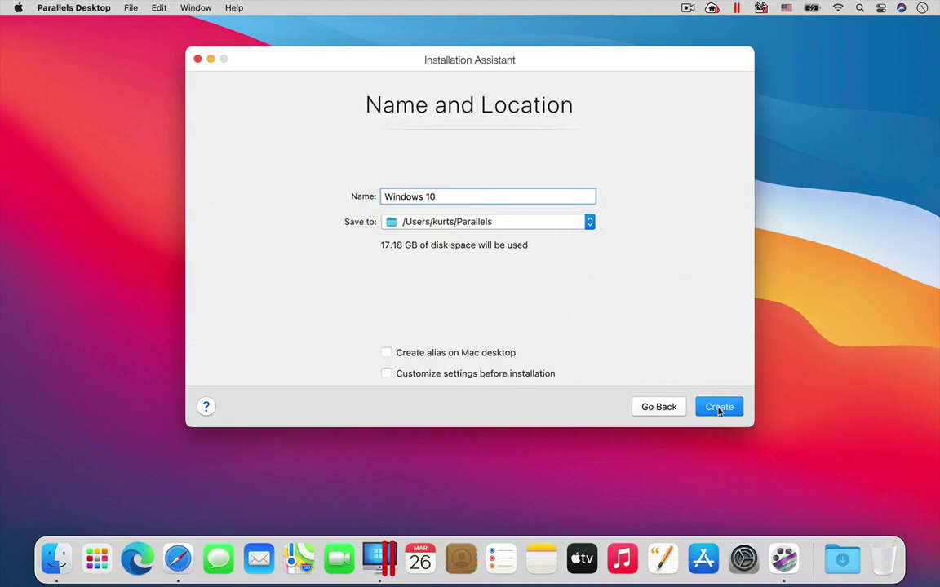
- Create the 'Windows 10' VM and let Windows install until Installation Complete appears
left_click(719, 408)
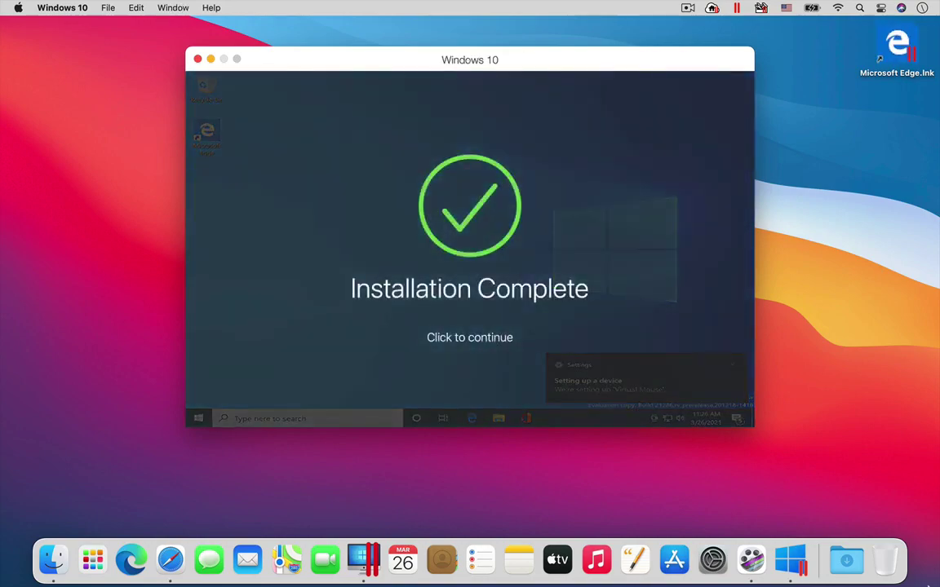
- Dismiss the Installation Complete notice to enter the running Windows 10 desktop
left_click(475, 213)
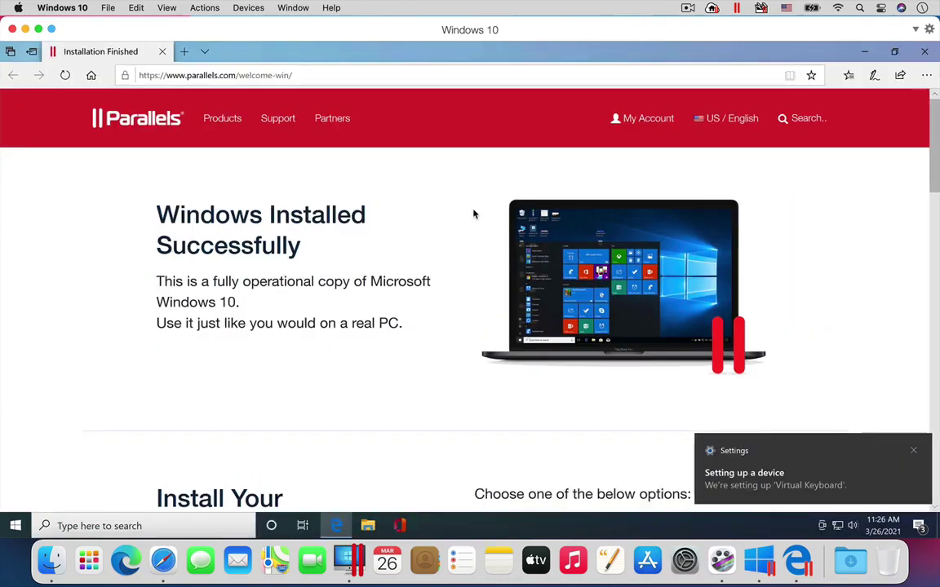